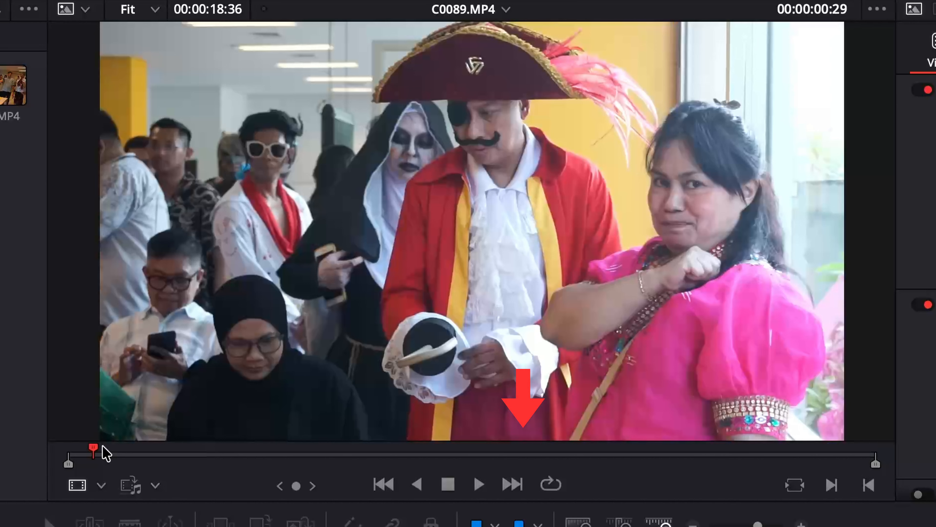
Step: Examine the viewer's aspect ratio and guide overlays, proxy handling, timeline resolution and further display options
{"action": "left_click", "coordinate": [500, 454]}
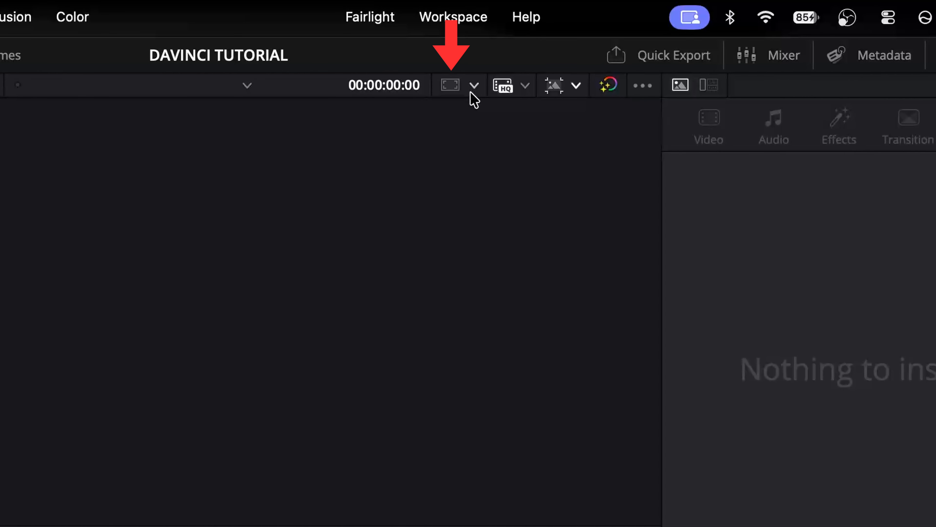
{"action": "left_click", "coordinate": [474, 86]}
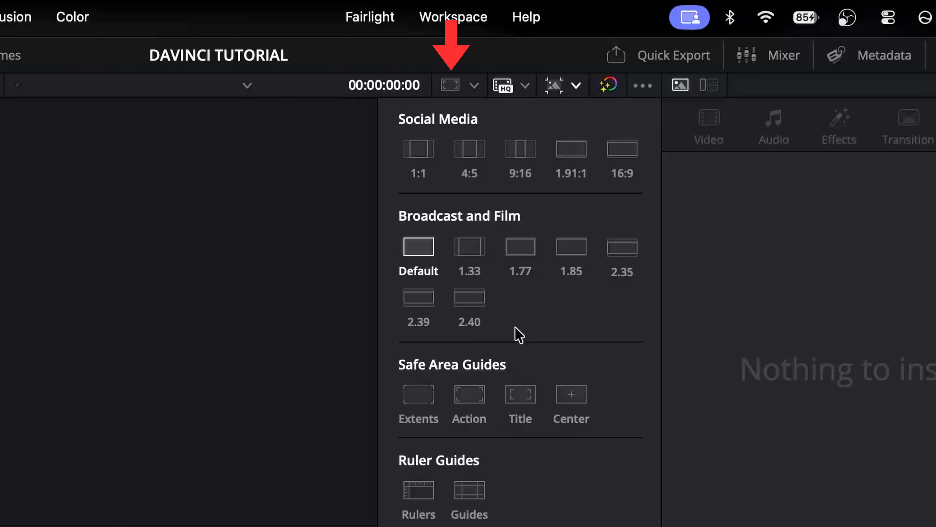
{"action": "left_click", "coordinate": [525, 85]}
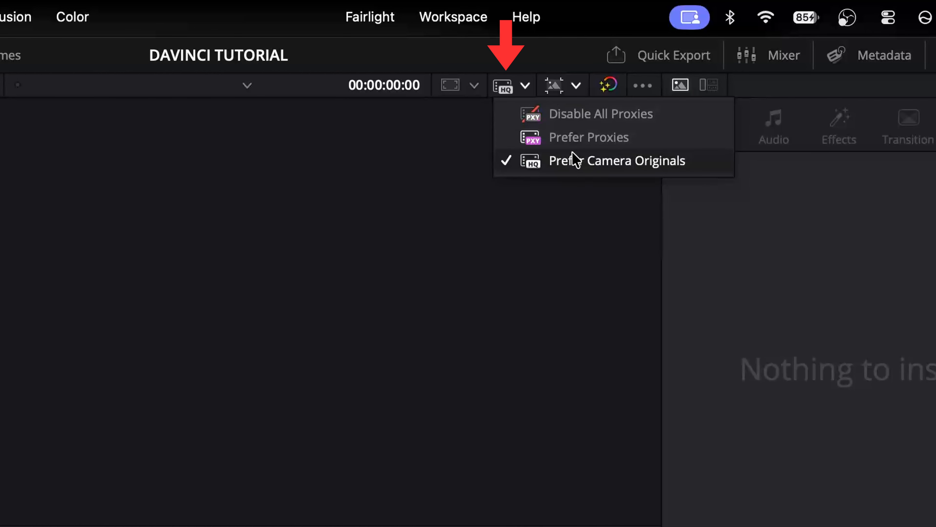
{"action": "left_click", "coordinate": [572, 159]}
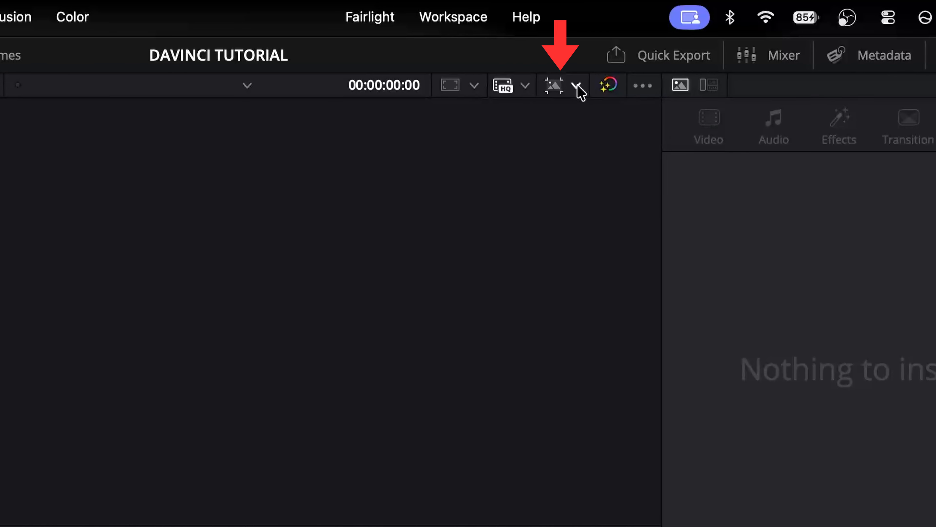
{"action": "left_click", "coordinate": [576, 86]}
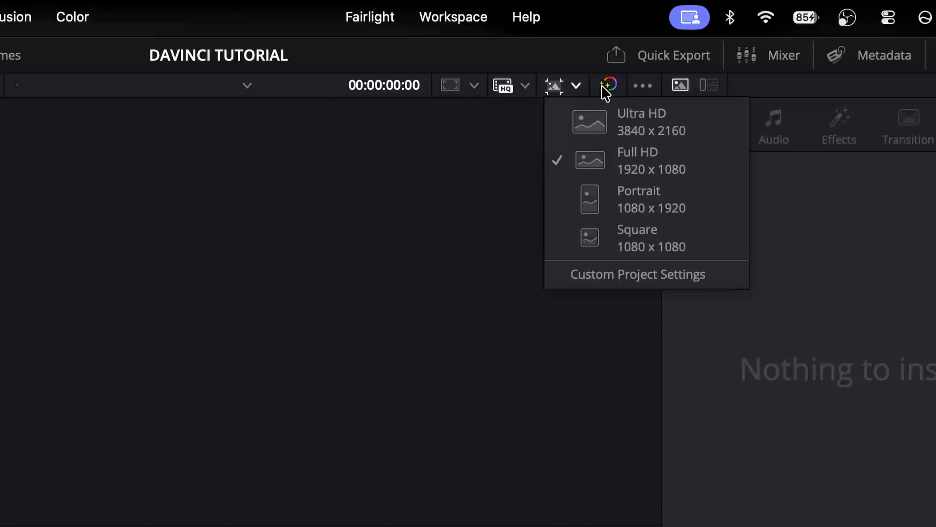
{"action": "left_click", "coordinate": [643, 86]}
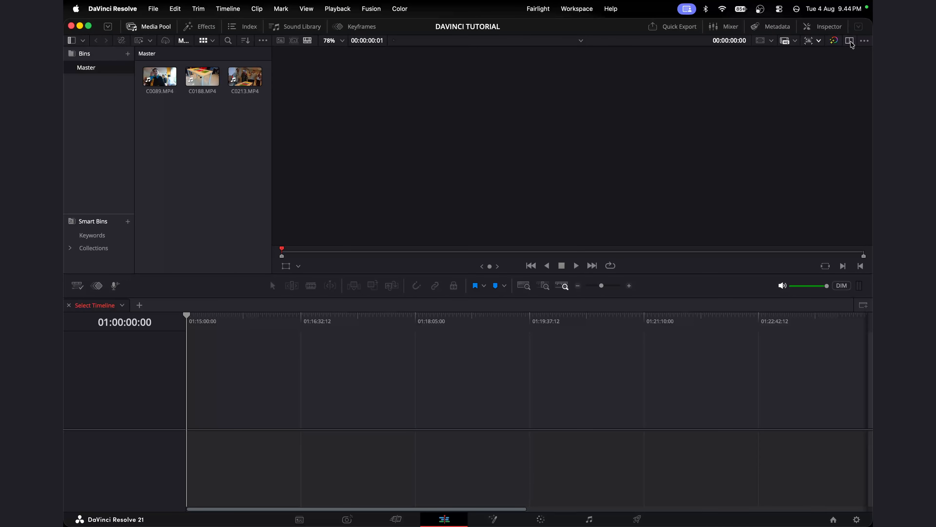
{"action": "left_click", "coordinate": [850, 41]}
Step: Place C0089.MP4 on the empty timeline and adjust the height of the Video 1 track
{"action": "left_click_drag", "start_coordinate": [159, 76], "coordinate": [321, 409]}
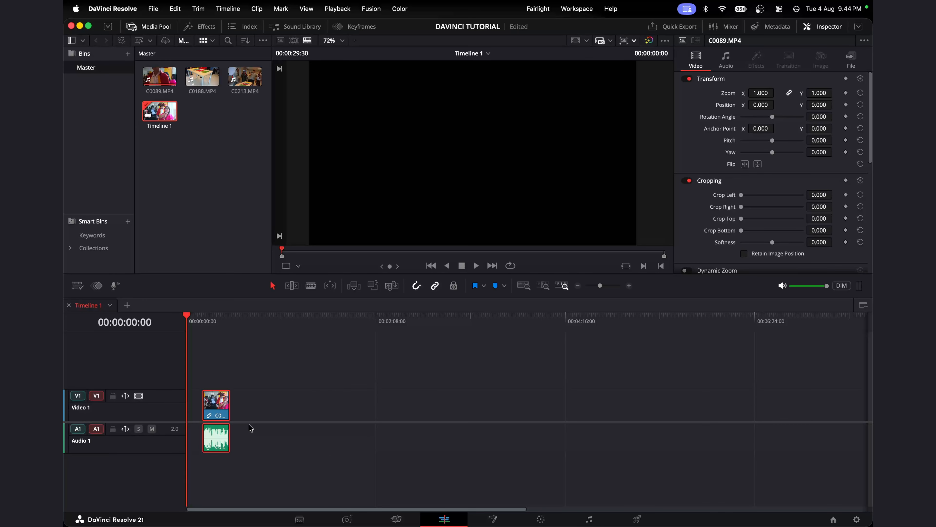
{"action": "scroll", "coordinate": [250, 428], "scroll_direction": "up", "scroll_amount": 5}
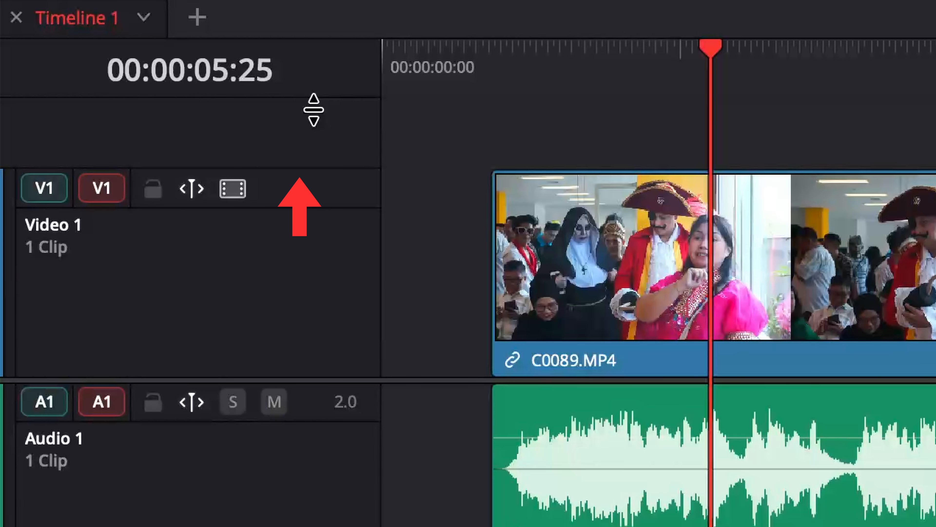
{"action": "left_click_drag", "start_coordinate": [313, 109], "coordinate": [328, 255]}
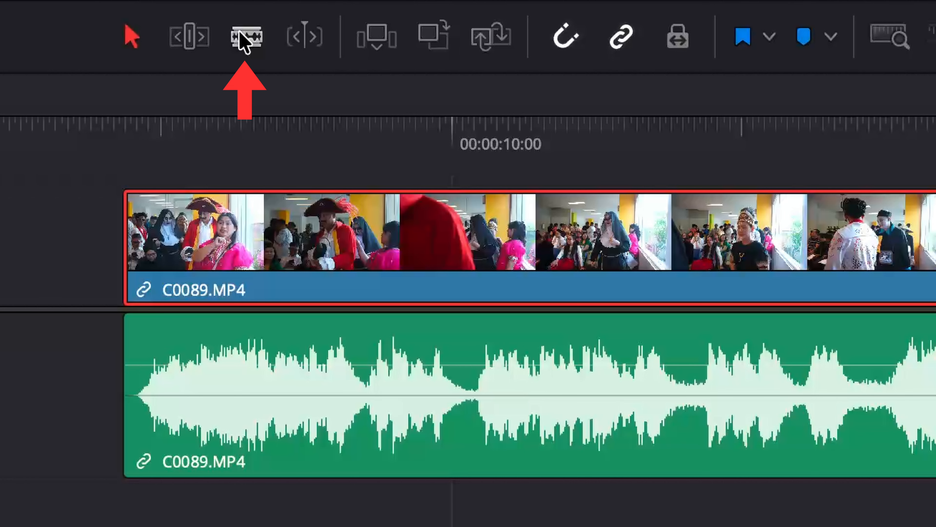
Step: Split the C0089.MP4 clip and its linked audio at several points with the Blade tool
{"action": "left_click", "coordinate": [245, 40]}
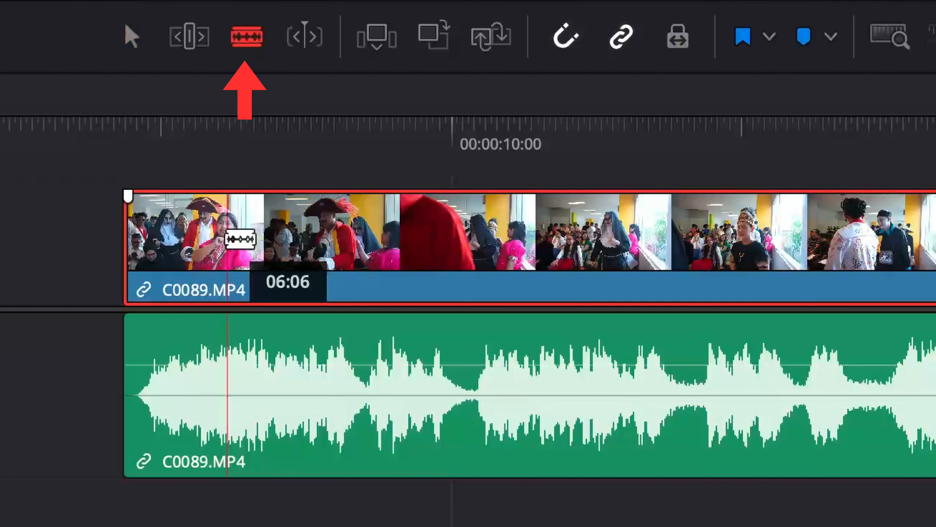
{"action": "left_click", "coordinate": [225, 236]}
{"action": "left_click", "coordinate": [331, 243]}
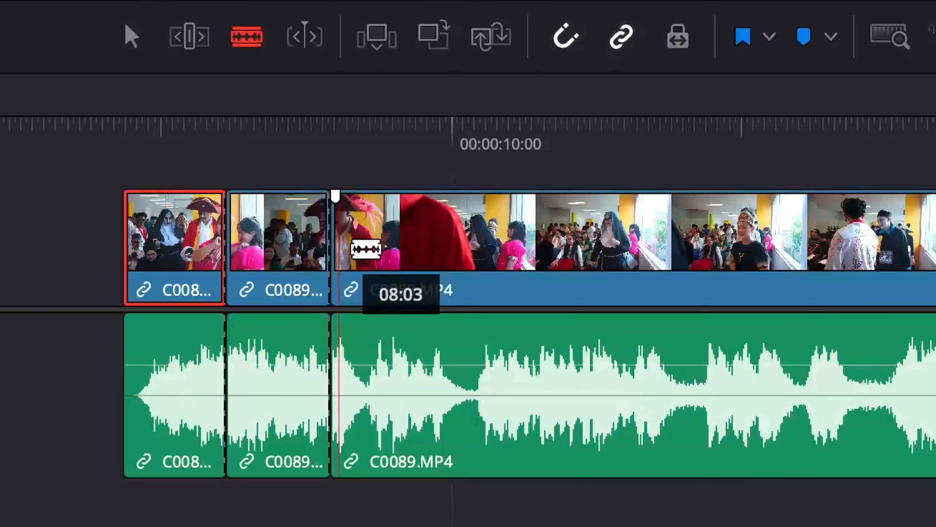
{"action": "left_click", "coordinate": [479, 243]}
{"action": "left_click", "coordinate": [635, 243]}
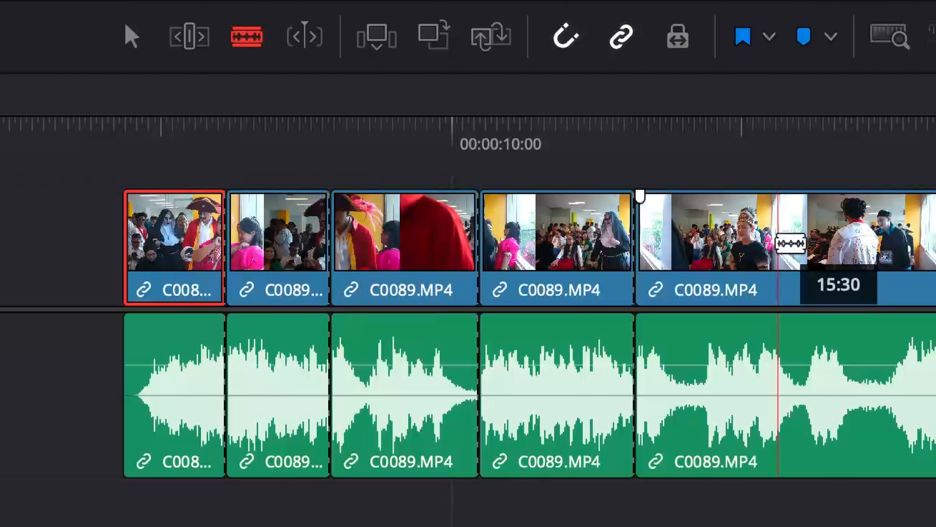
{"action": "left_click", "coordinate": [731, 243]}
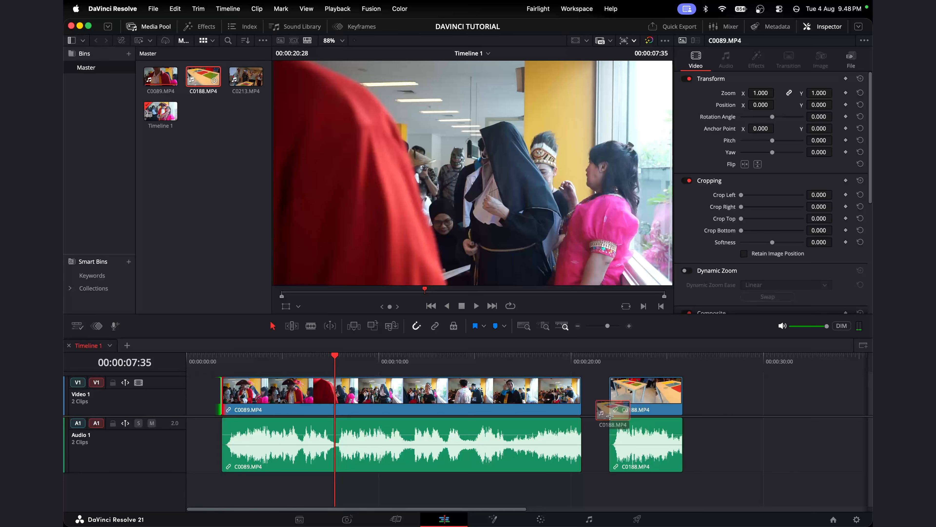
Step: Place C0188.MP4 on Video 2 so that it overlaps the last part of C0089.MP4
{"action": "left_click_drag", "start_coordinate": [610, 416], "coordinate": [582, 415]}
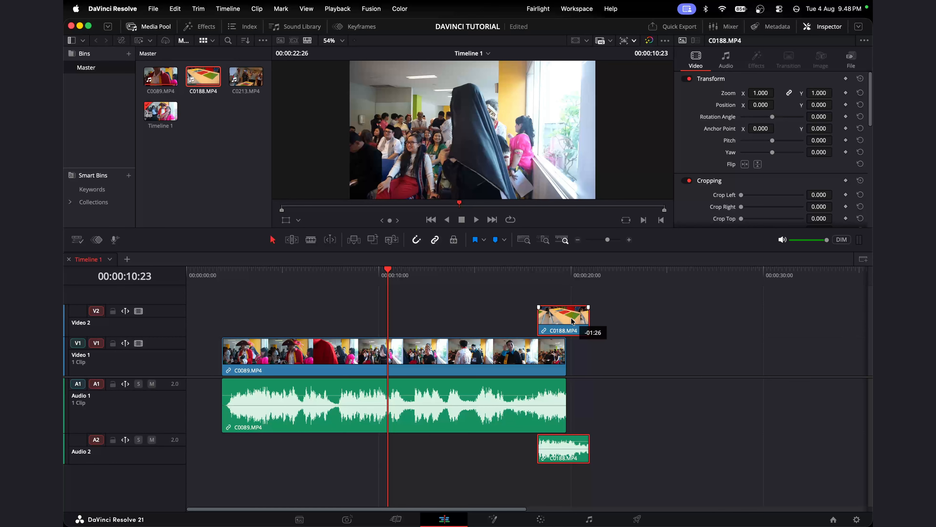
{"action": "left_click_drag", "start_coordinate": [572, 321], "coordinate": [548, 322]}
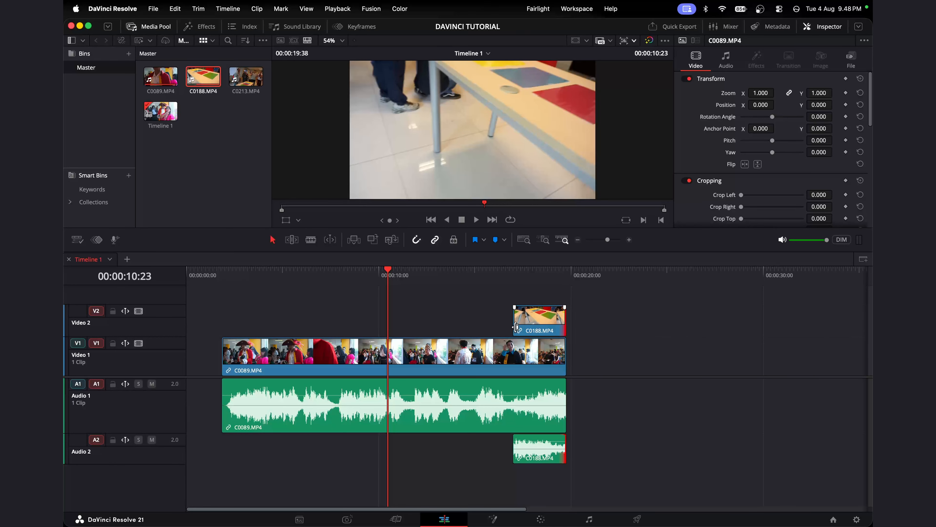
{"action": "left_click", "coordinate": [498, 338]}
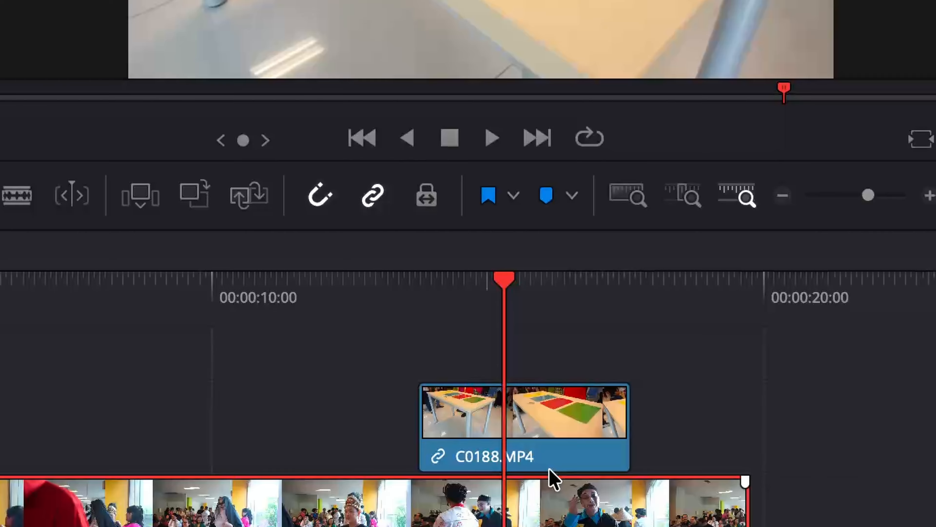
Step: Turn off linked selection and delete only the C0188.MP4 audio from Audio 2
{"action": "key", "text": "ctrl+shift+l"}
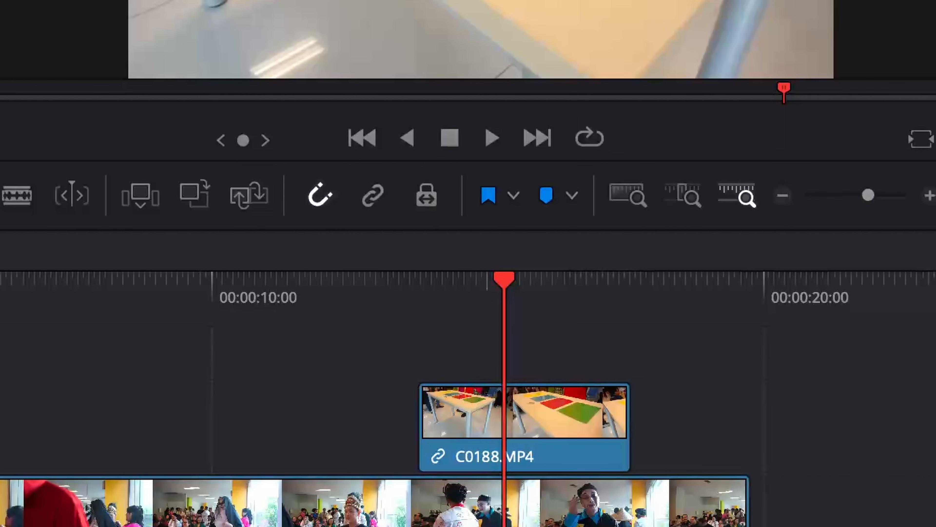
{"action": "left_click", "coordinate": [600, 450]}
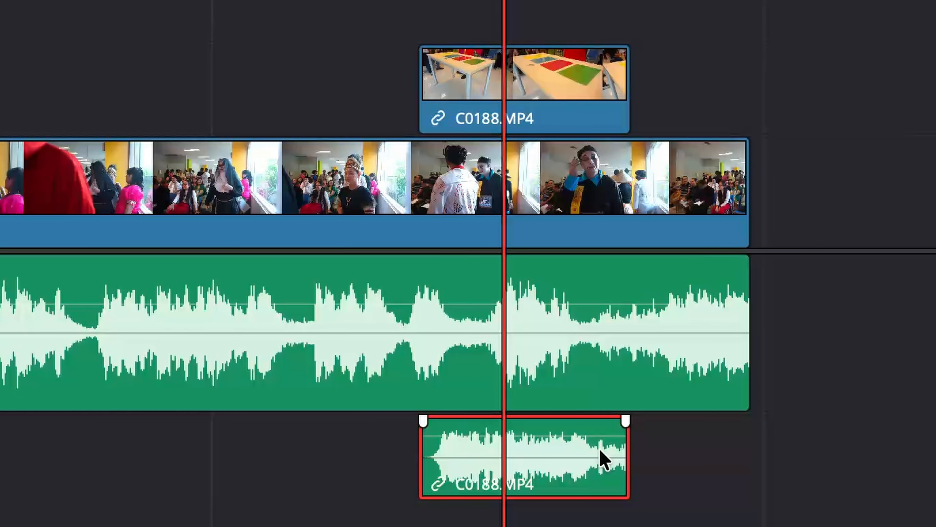
{"action": "key", "text": "Delete"}
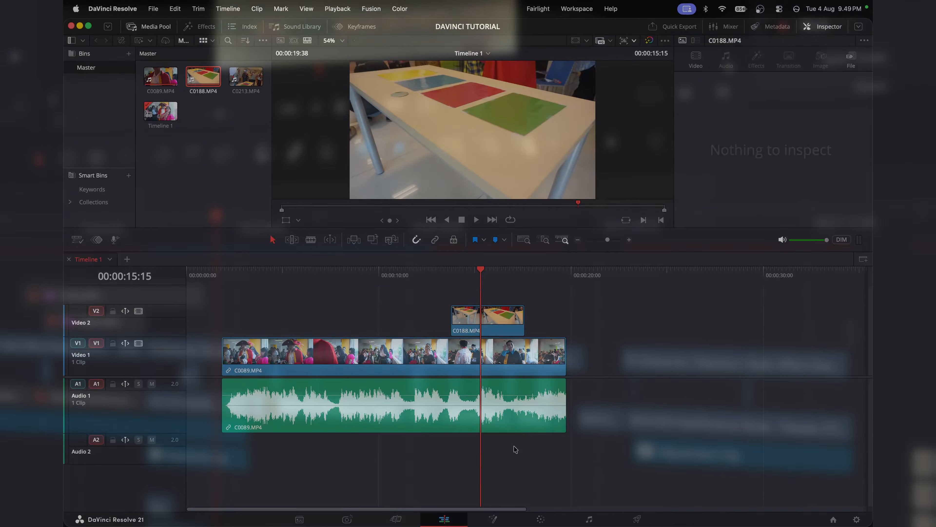
Step: Bring azure-sky-by-spiring.mp3 from Finder onto Audio 2, aligned with the start of C0089.MP4, and play from there
{"action": "left_click", "coordinate": [253, 503]}
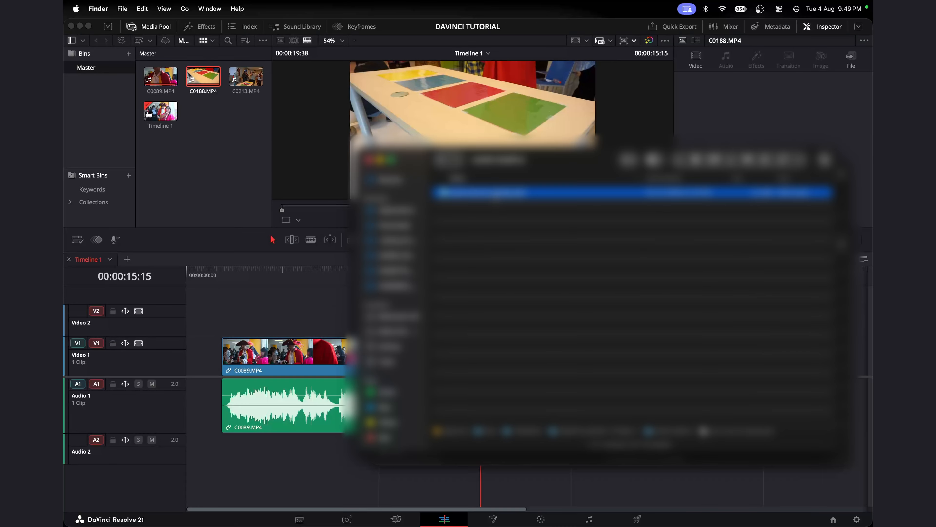
{"action": "left_click_drag", "start_coordinate": [479, 192], "coordinate": [281, 438]}
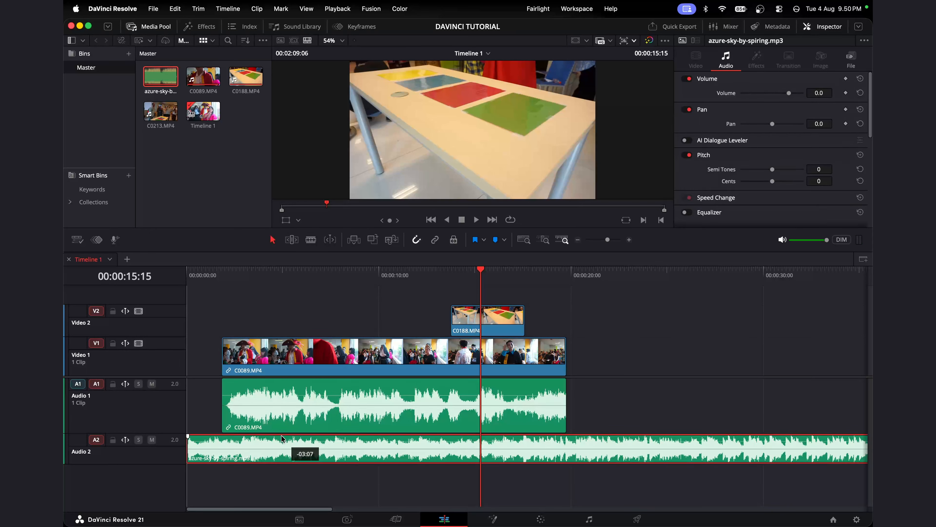
{"action": "left_click_drag", "start_coordinate": [281, 438], "coordinate": [281, 438]}
{"action": "left_click", "coordinate": [222, 275]}
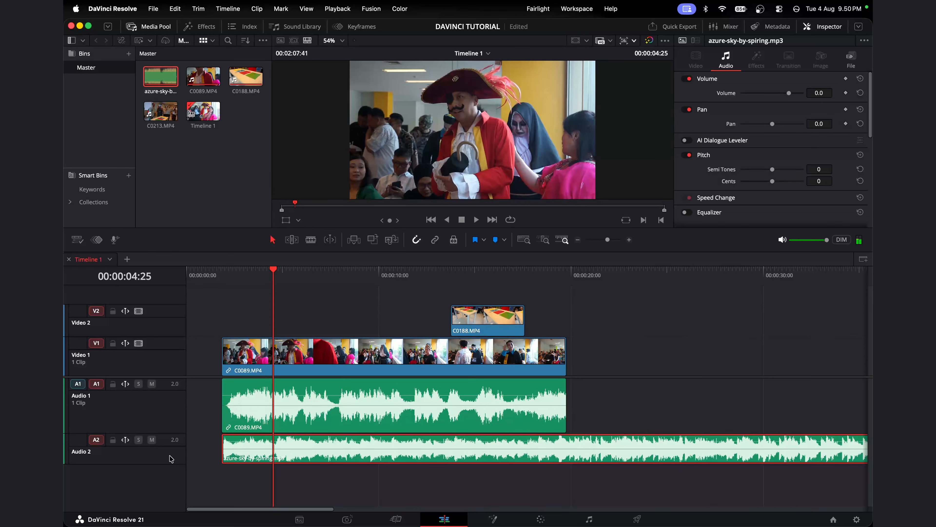
Step: Lower the volume of azure-sky-by-spiring.mp3 on an enlarged Audio 2 track and give its start a curved fade-in
{"action": "left_click_drag", "start_coordinate": [171, 464], "coordinate": [171, 492]}
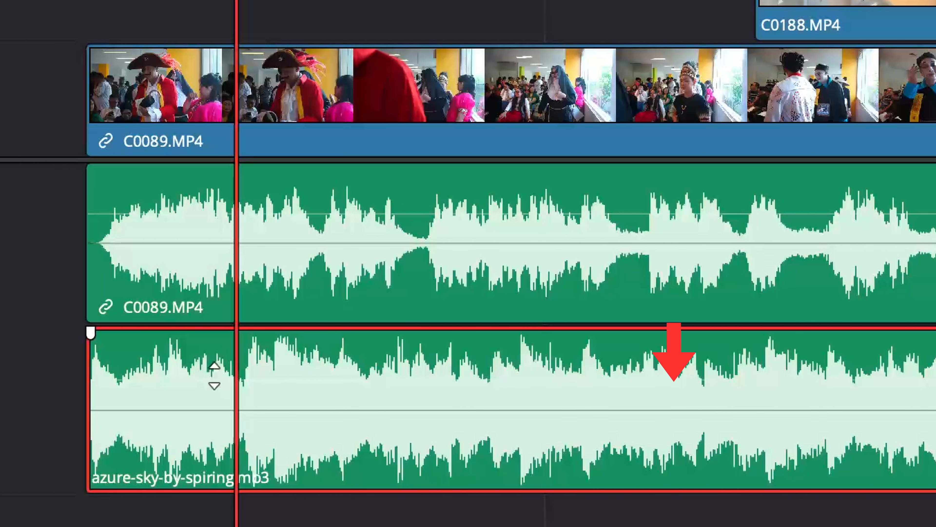
{"action": "mouse_move", "coordinate": [211, 372]}
{"action": "left_mouse_down"}
{"action": "mouse_move", "coordinate": [208, 329]}
{"action": "mouse_move", "coordinate": [216, 369]}
{"action": "left_mouse_up"}
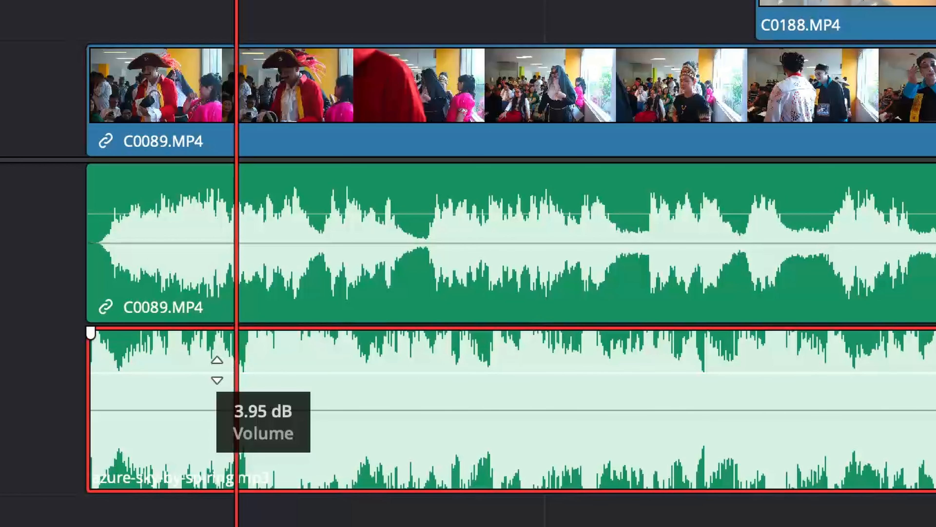
{"action": "left_click_drag", "start_coordinate": [217, 370], "coordinate": [235, 415]}
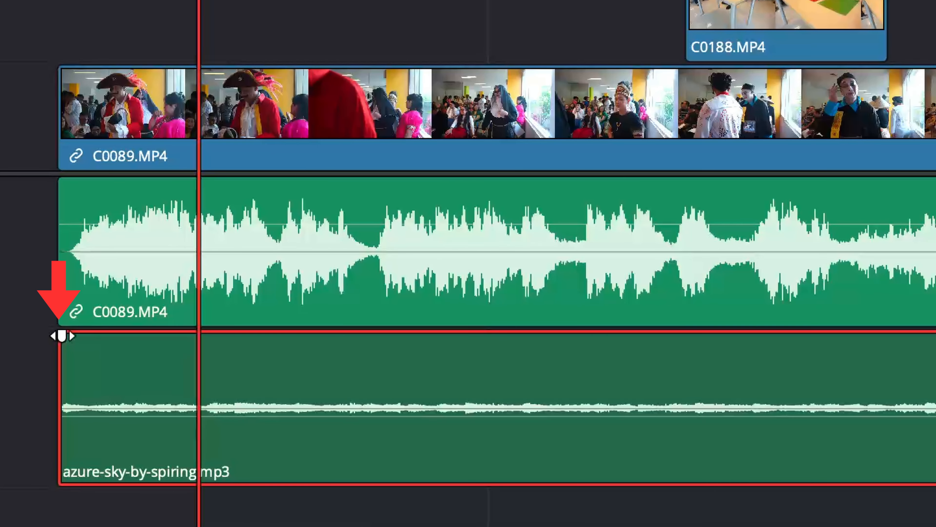
{"action": "left_click_drag", "start_coordinate": [61, 335], "coordinate": [376, 335]}
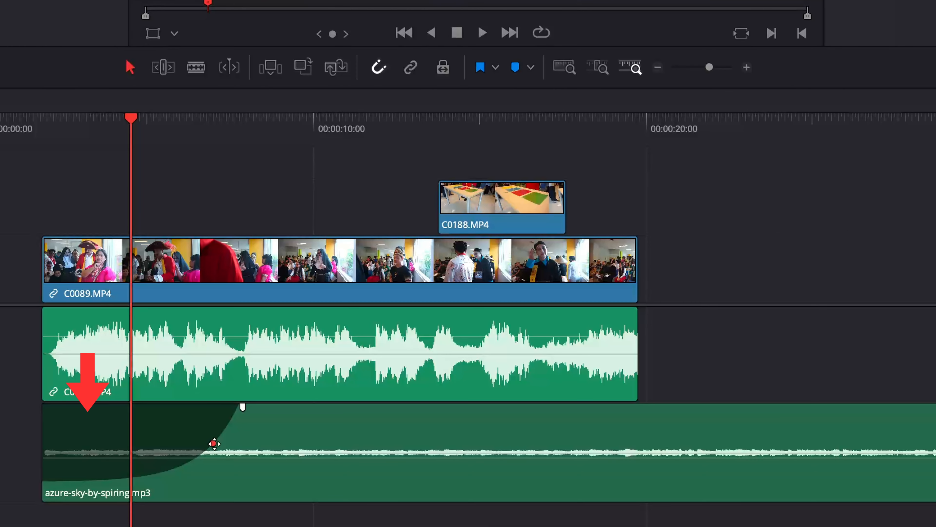
{"action": "left_click_drag", "start_coordinate": [211, 443], "coordinate": [161, 427]}
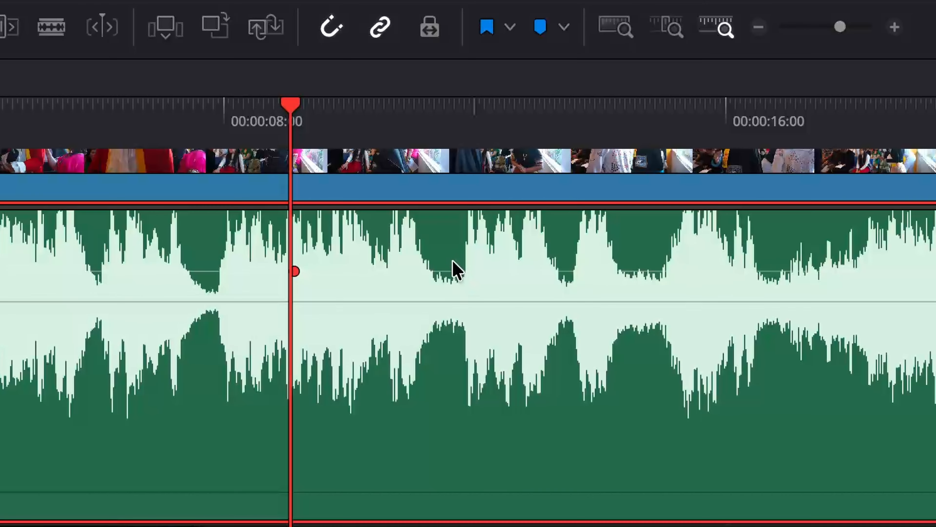
Step: Add three more volume keyframes to the C0089.MP4 audio and lower the level between the two middle keyframes
{"action": "left_click", "coordinate": [457, 271], "text": "alt"}
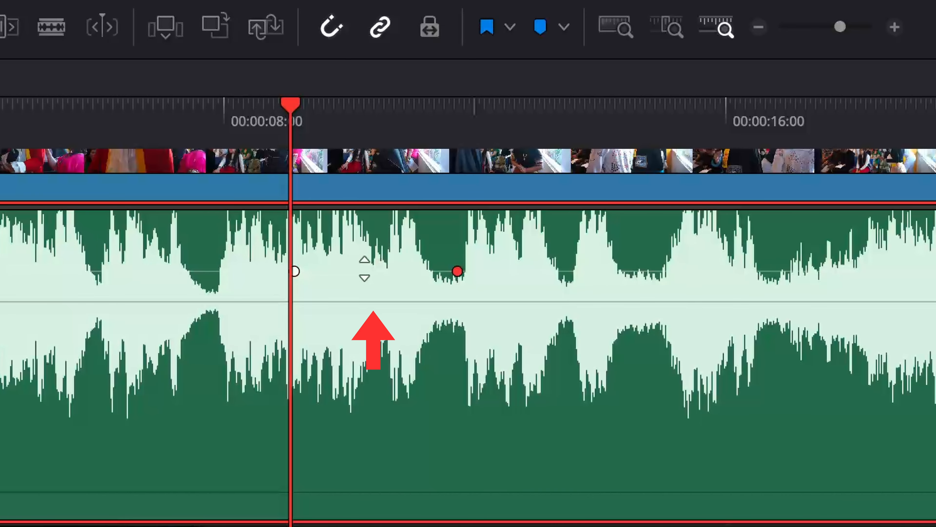
{"action": "left_click", "coordinate": [341, 271], "text": "alt"}
{"action": "left_click", "coordinate": [400, 271], "text": "alt"}
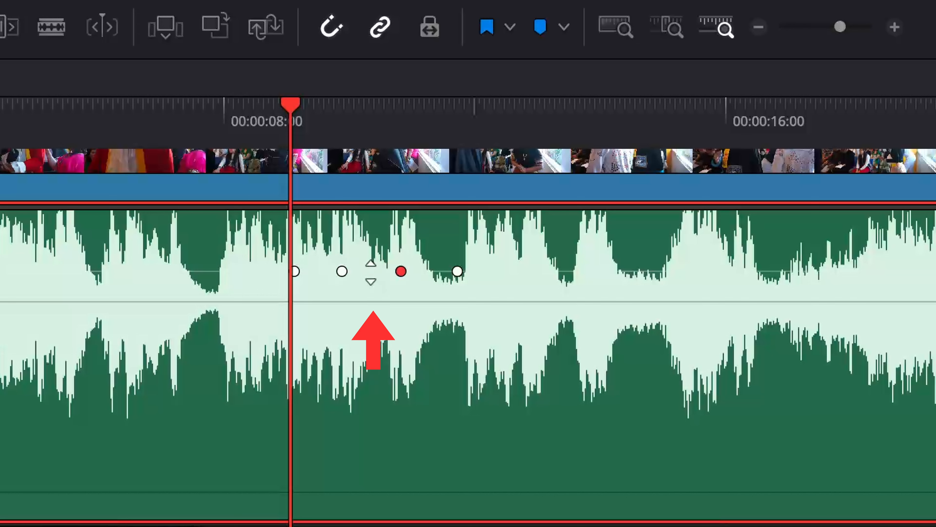
{"action": "left_click_drag", "start_coordinate": [372, 272], "coordinate": [372, 337]}
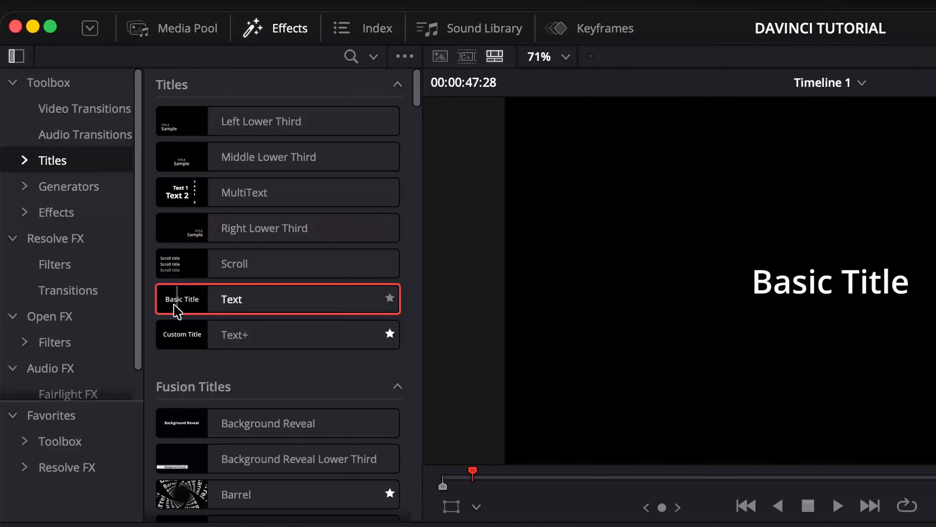
Step: Place the Text Box Swipe In title on Video 2 at the start of C0089.MP4 and play back its animation
{"action": "scroll", "coordinate": [245, 351], "scroll_direction": "down", "scroll_amount": 5}
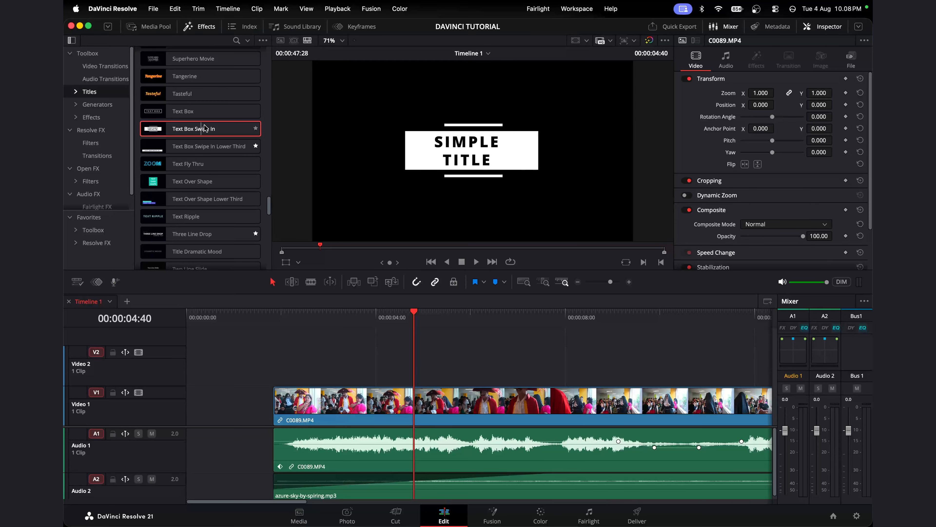
{"action": "left_click_drag", "start_coordinate": [206, 128], "coordinate": [285, 316]}
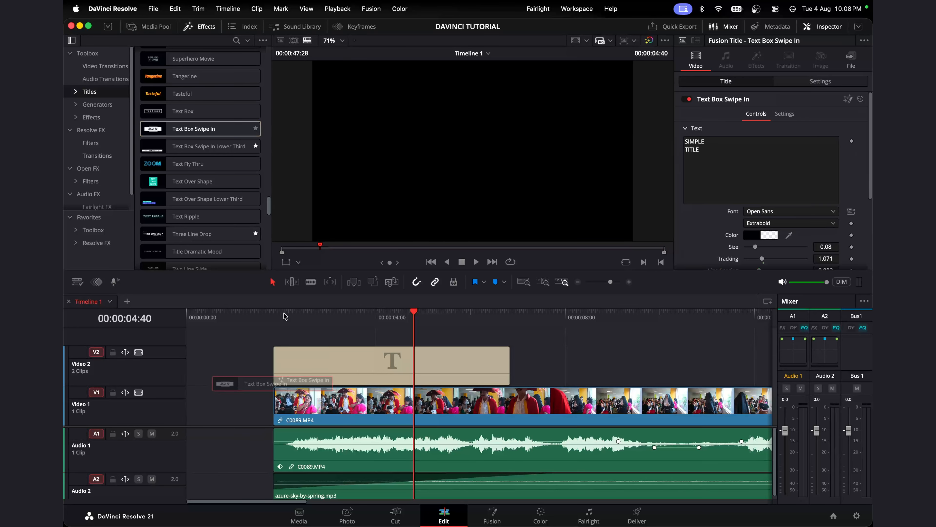
{"action": "left_click", "coordinate": [285, 316]}
{"action": "key", "text": "space"}
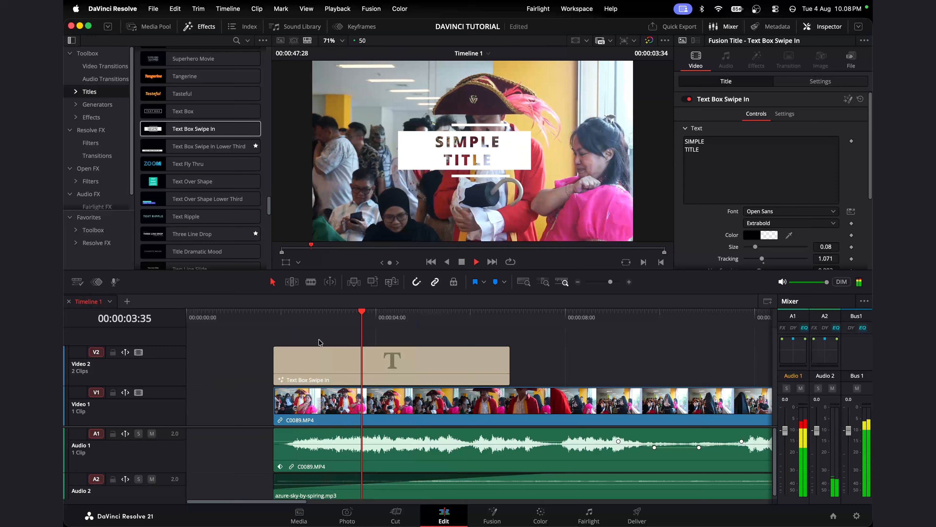
{"action": "key", "text": "space"}
Step: Replace the second line of the Text Box Swipe In title with FEEEFEF
{"action": "double_click", "coordinate": [692, 149]}
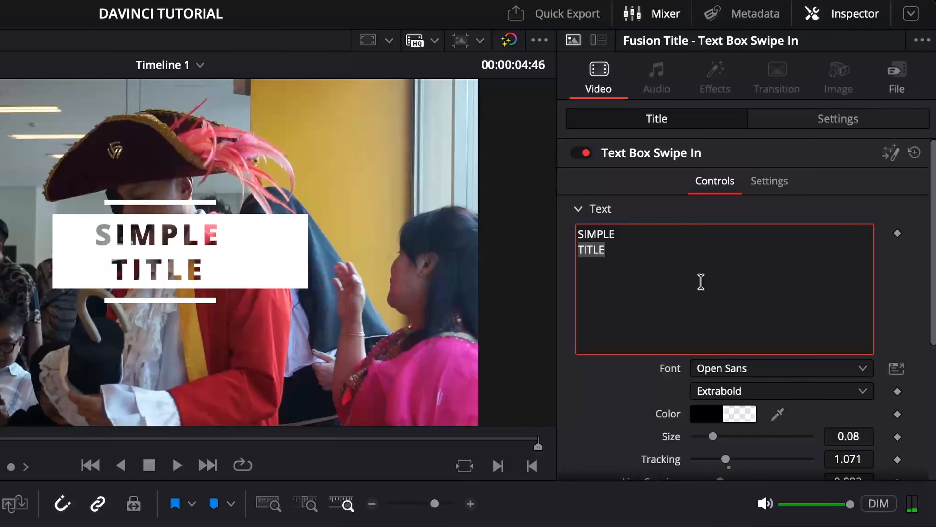
{"action": "type", "text": "FEEEFEF"}
{"action": "scroll", "coordinate": [840, 367], "scroll_direction": "down", "scroll_amount": 3}
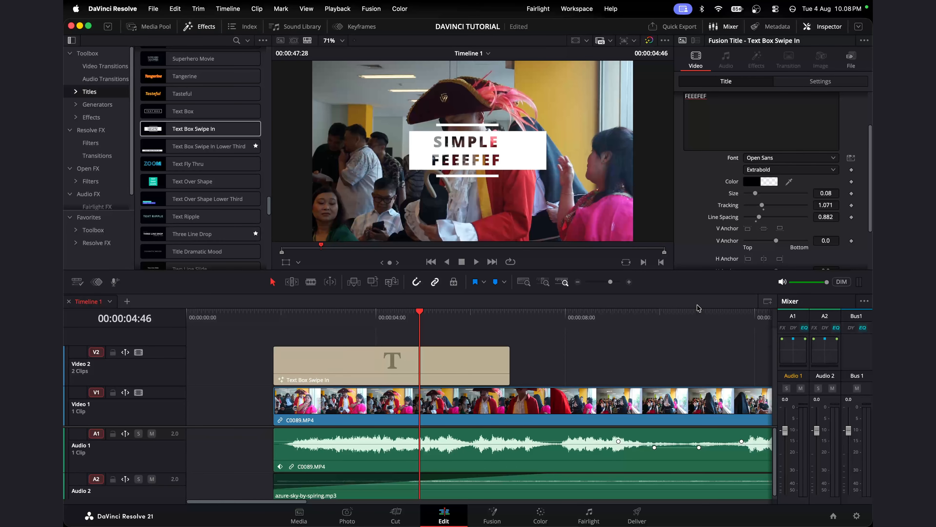
Step: Try to apply the Slide transition to the start of C0188.MP4 and to its cut with C0089.MP4
{"action": "scroll", "coordinate": [676, 355], "scroll_direction": "right", "scroll_amount": 5}
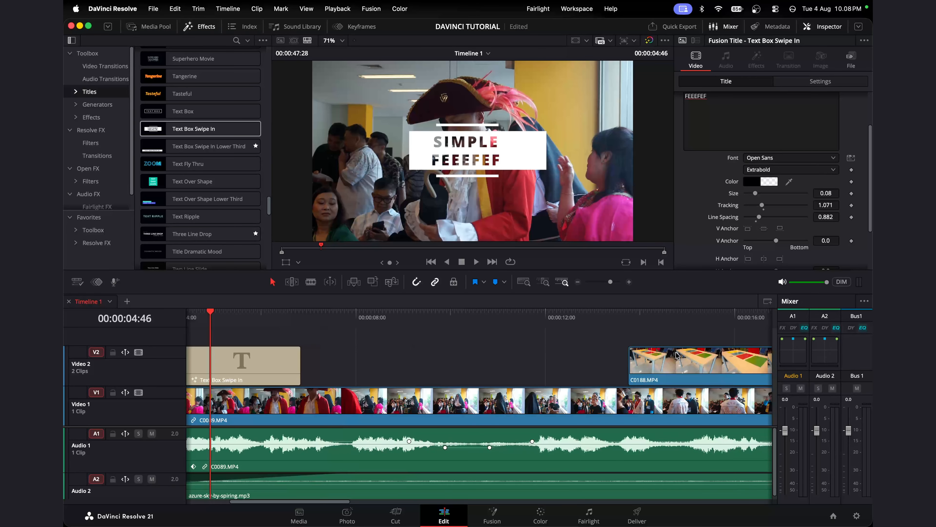
{"action": "scroll", "coordinate": [676, 354], "scroll_direction": "right", "scroll_amount": 1}
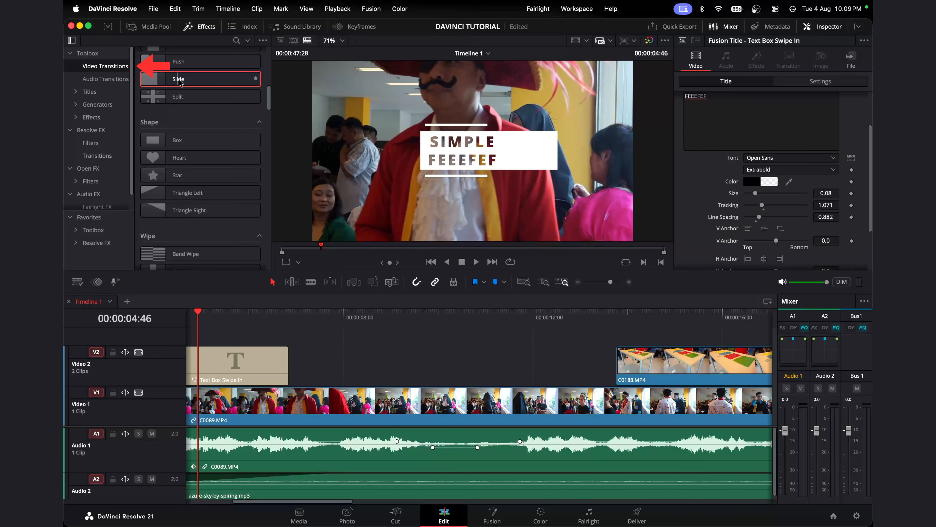
{"action": "left_click_drag", "start_coordinate": [180, 82], "coordinate": [618, 358]}
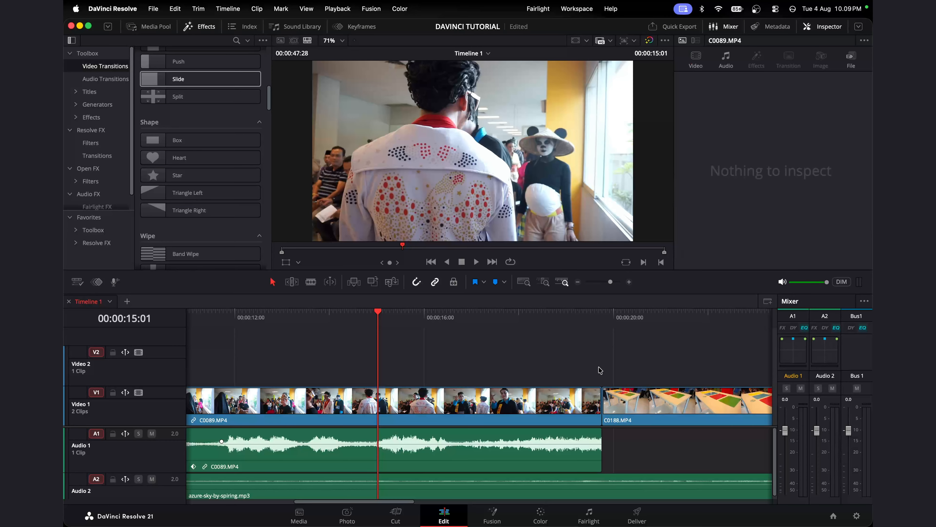
{"action": "left_click_drag", "start_coordinate": [180, 79], "coordinate": [599, 392]}
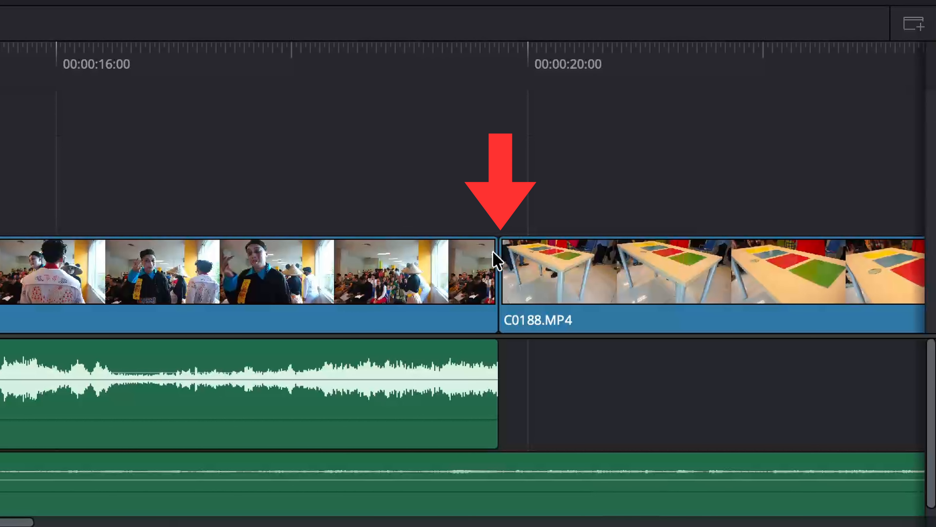
Step: Trim the end of C0089.MP4 and the start of C0188.MP4 on Video 1, then close the gap between the two clips
{"action": "left_click_drag", "start_coordinate": [497, 260], "coordinate": [359, 295]}
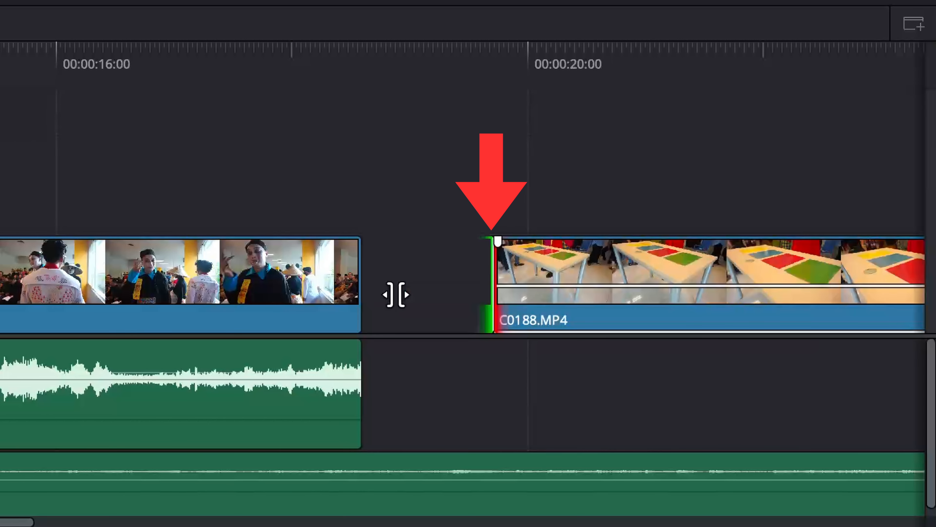
{"action": "left_click_drag", "start_coordinate": [497, 294], "coordinate": [580, 292]}
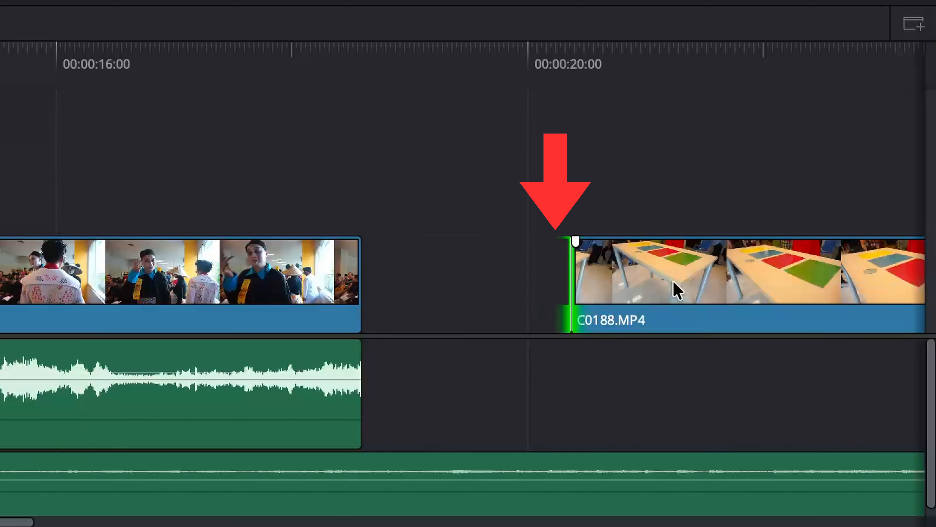
{"action": "left_click_drag", "start_coordinate": [674, 282], "coordinate": [573, 287]}
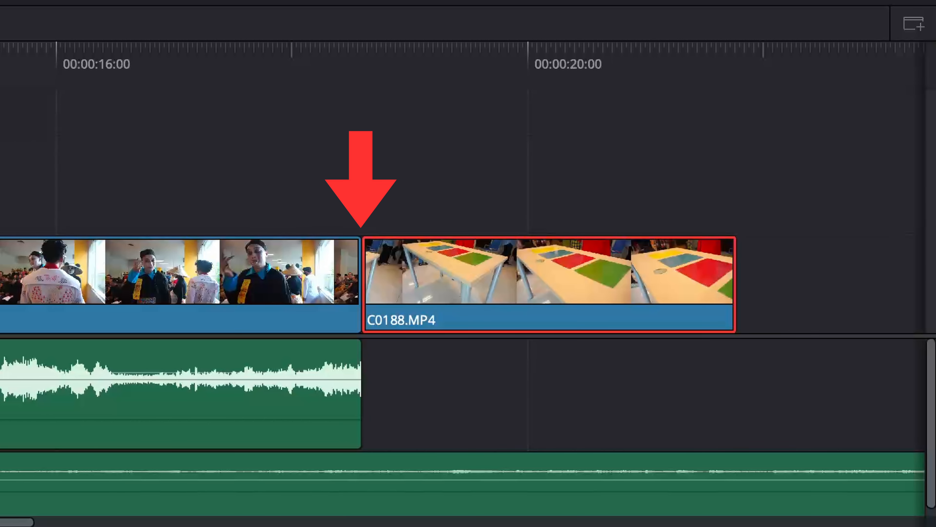
Step: Apply the Slide transition at the cut between the trimmed C0089.MP4 and C0188.MP4 clips on Video 1
{"action": "left_click_drag", "start_coordinate": [560, 7], "coordinate": [406, 275]}
{"action": "left_click", "coordinate": [273, 76]}
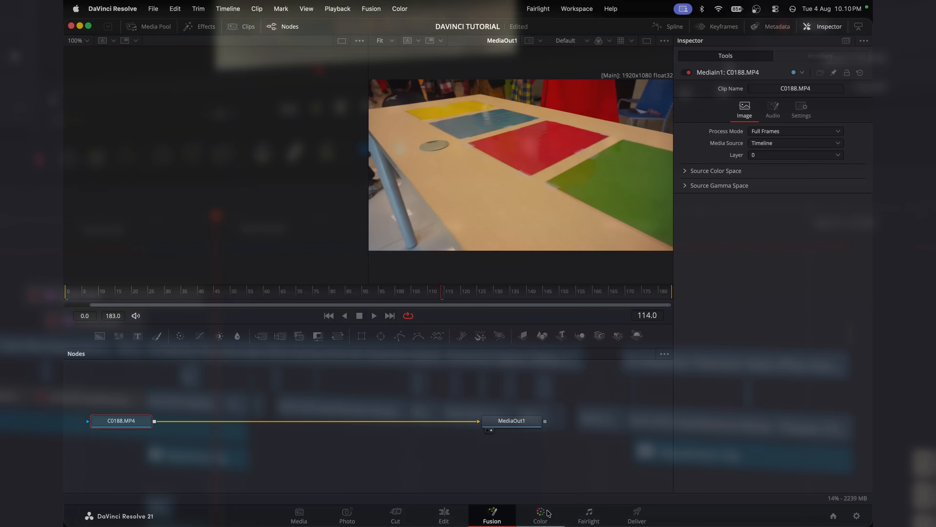
Step: Open the Color page, select clip 02 and set its color temperature to 330
{"action": "left_click", "coordinate": [548, 513]}
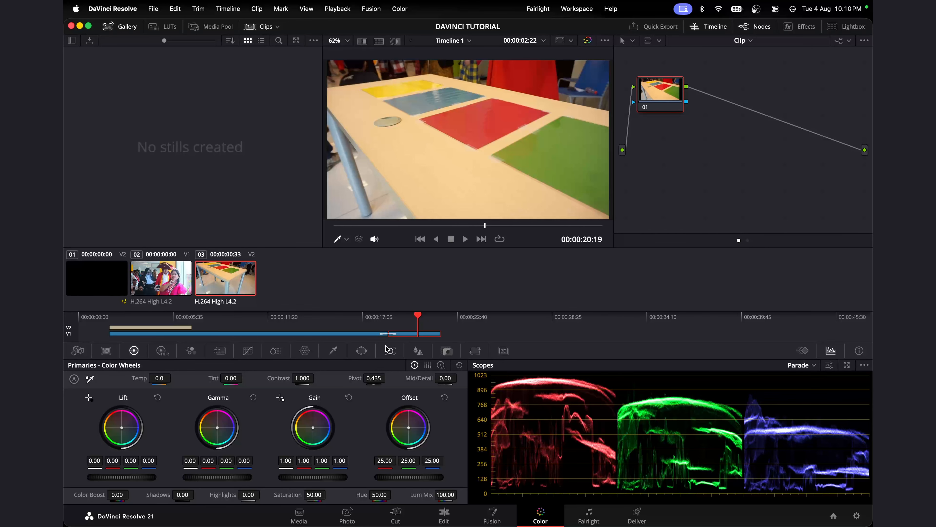
{"action": "left_click", "coordinate": [156, 282]}
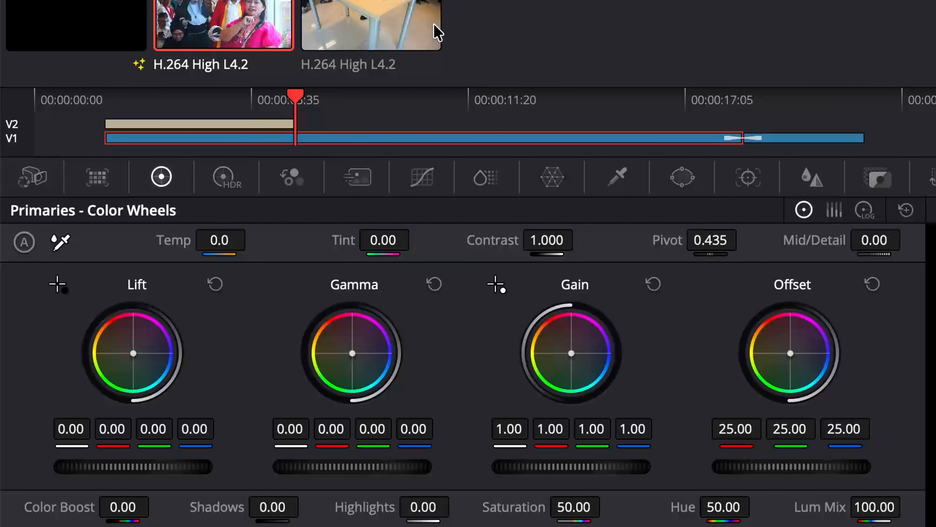
{"action": "left_click", "coordinate": [437, 32]}
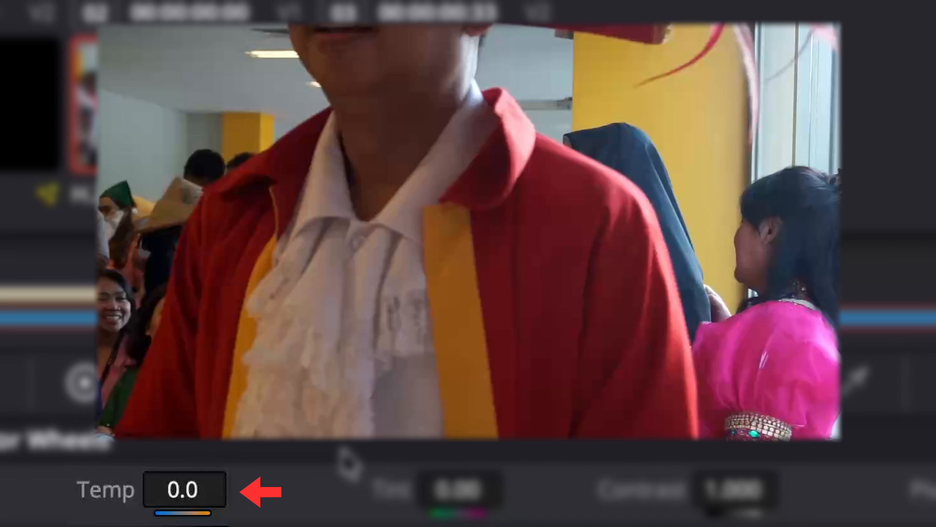
{"action": "left_click_drag", "start_coordinate": [192, 490], "coordinate": [262, 491]}
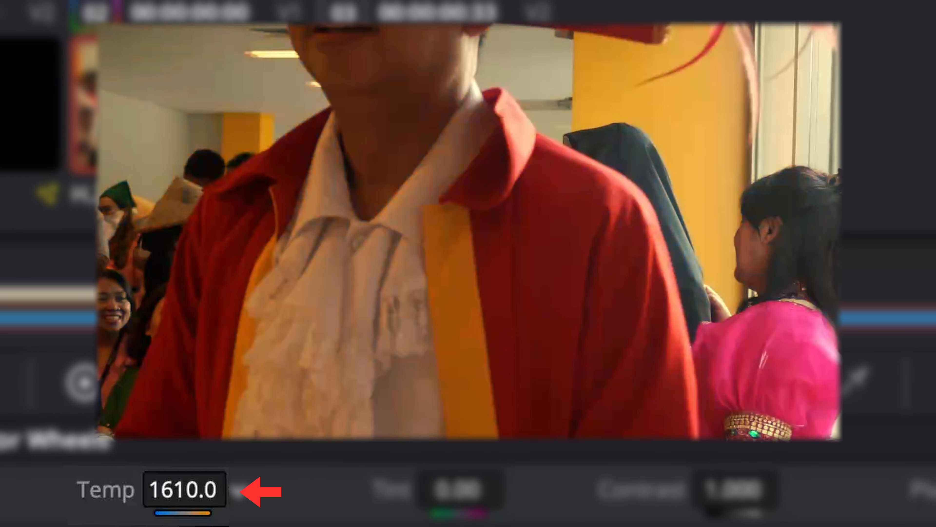
{"action": "left_click_drag", "start_coordinate": [184, 494], "coordinate": [204, 495]}
{"action": "double_click", "coordinate": [204, 494]}
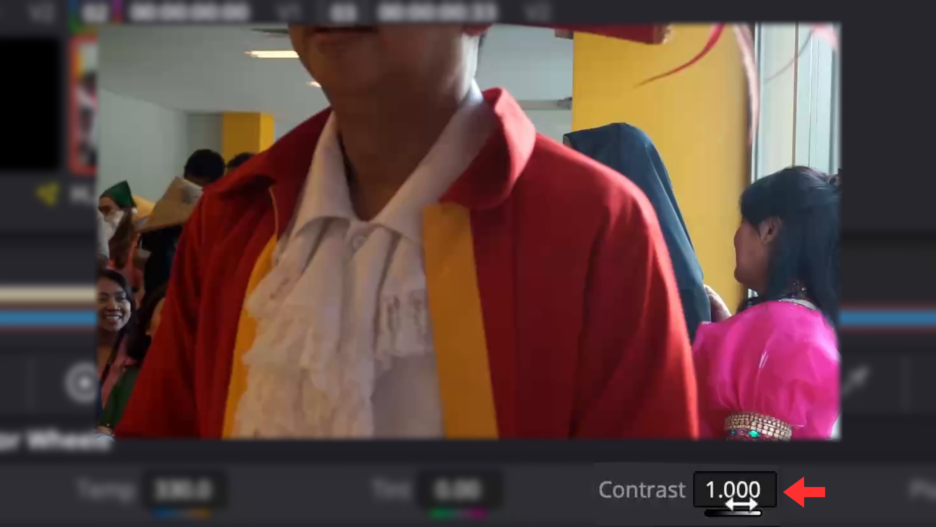
Step: Set clip 02's contrast to 1.186, shadows to 26.50 and highlights to -20.00, and adjust its color boost
{"action": "left_click_drag", "start_coordinate": [742, 504], "coordinate": [781, 503]}
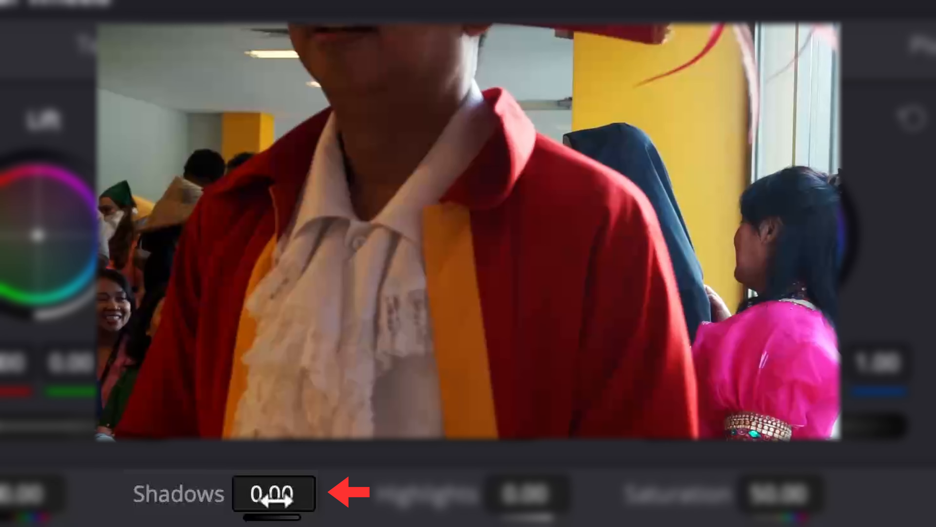
{"action": "left_click_drag", "start_coordinate": [276, 500], "coordinate": [350, 500]}
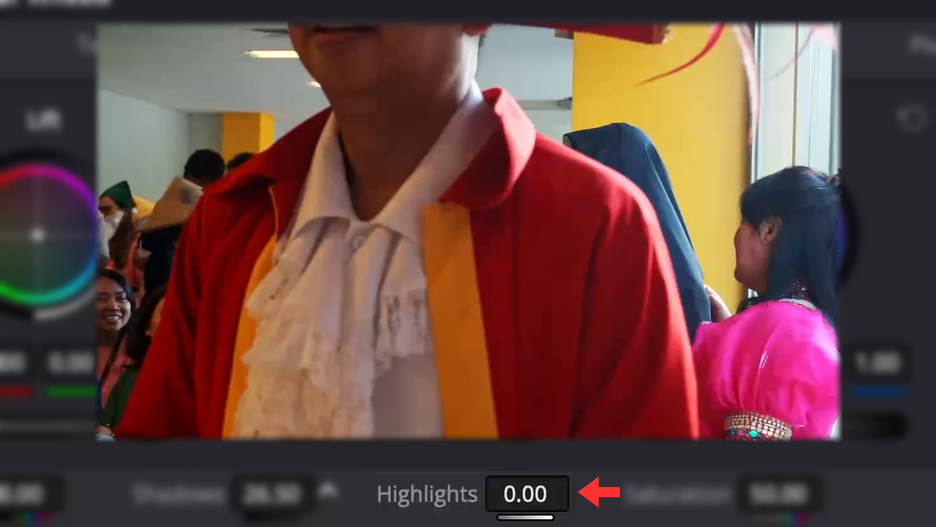
{"action": "mouse_move", "coordinate": [529, 498]}
{"action": "left_mouse_down"}
{"action": "mouse_move", "coordinate": [603, 498]}
{"action": "mouse_move", "coordinate": [463, 498]}
{"action": "mouse_move", "coordinate": [528, 498]}
{"action": "mouse_move", "coordinate": [492, 498]}
{"action": "mouse_move", "coordinate": [514, 498]}
{"action": "left_mouse_up"}
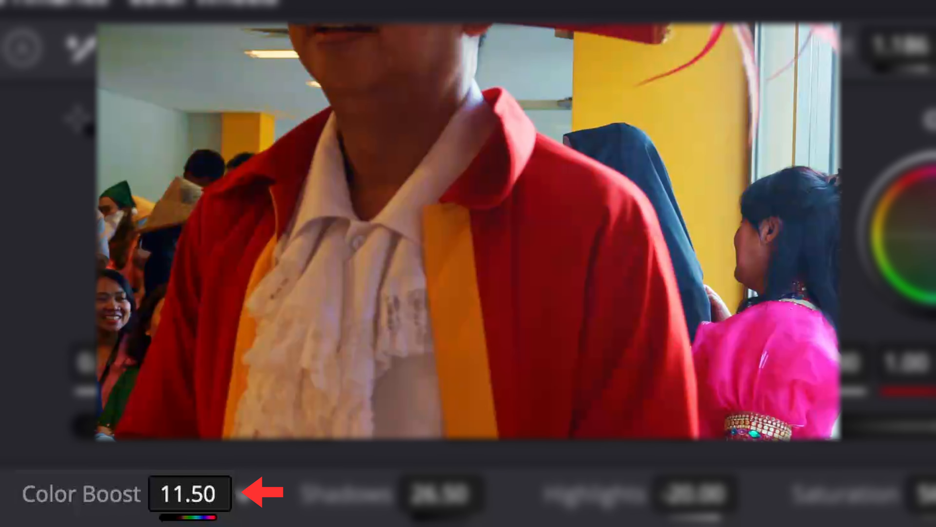
{"action": "left_click_drag", "start_coordinate": [244, 497], "coordinate": [188, 501]}
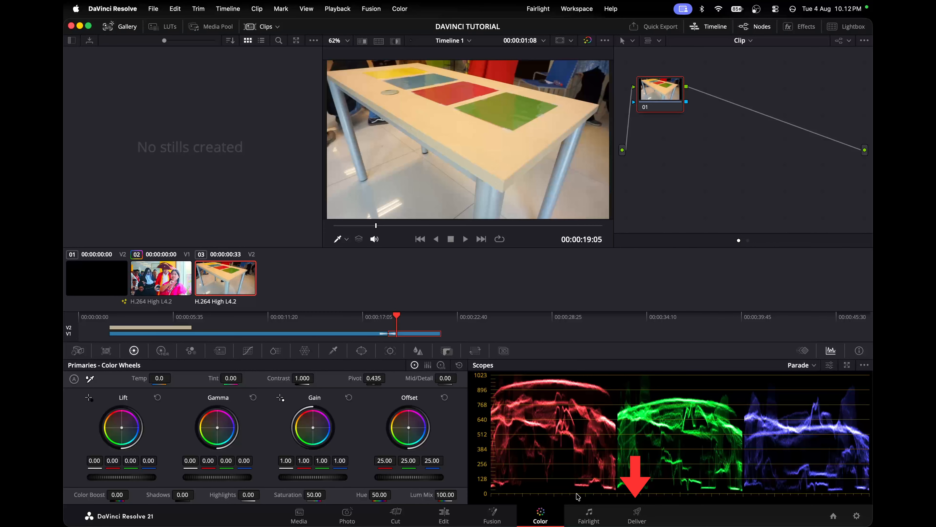
Step: Open the Deliver page and limit the render range to 00:00:01:42 through 00:00:19:38
{"action": "left_click", "coordinate": [638, 513]}
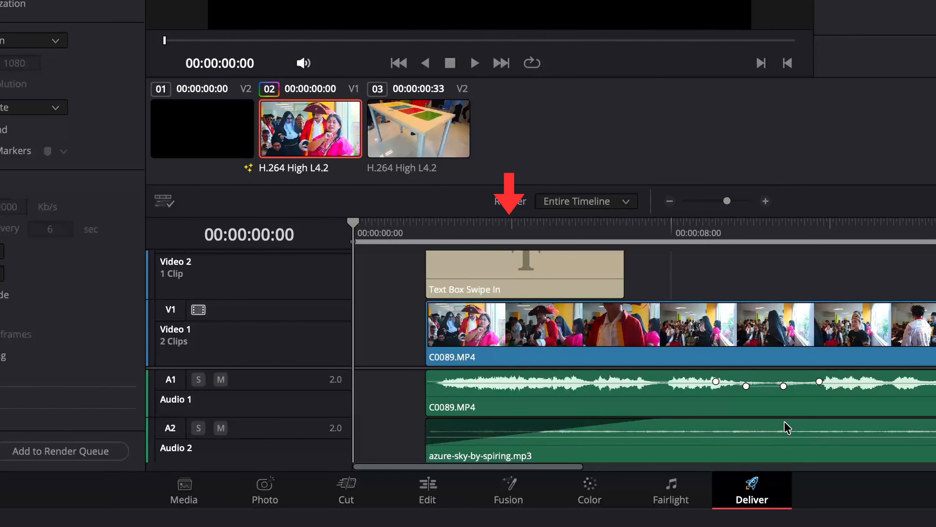
{"action": "left_click_drag", "start_coordinate": [502, 231], "coordinate": [459, 232]}
{"action": "key", "text": "i"}
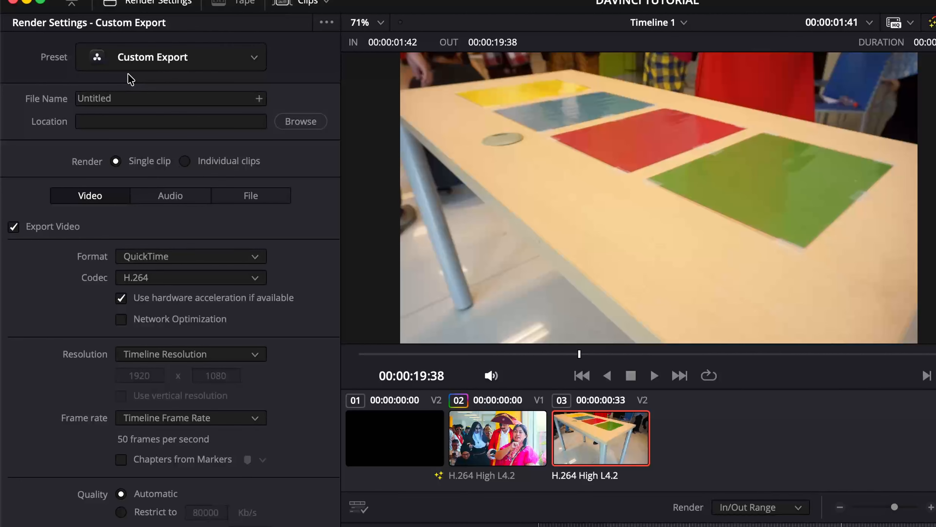
Step: Use the Custom Export preset and check the format and resolution options, keeping QuickTime and Timeline Resolution
{"action": "left_click", "coordinate": [220, 57]}
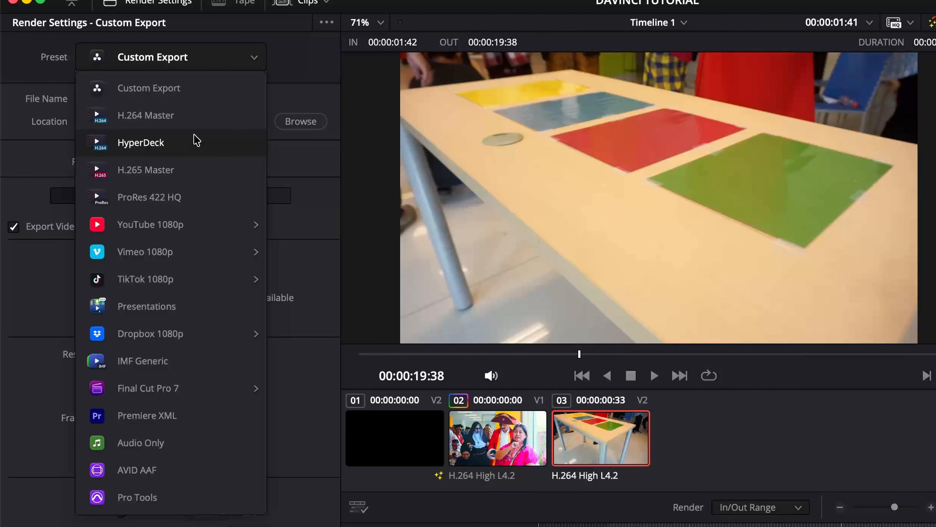
{"action": "left_click", "coordinate": [203, 98]}
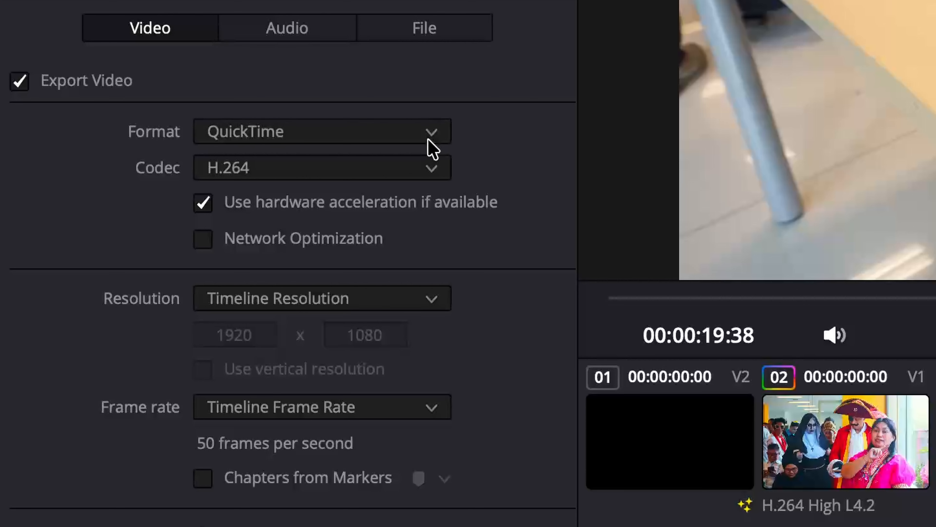
{"action": "left_click", "coordinate": [444, 130]}
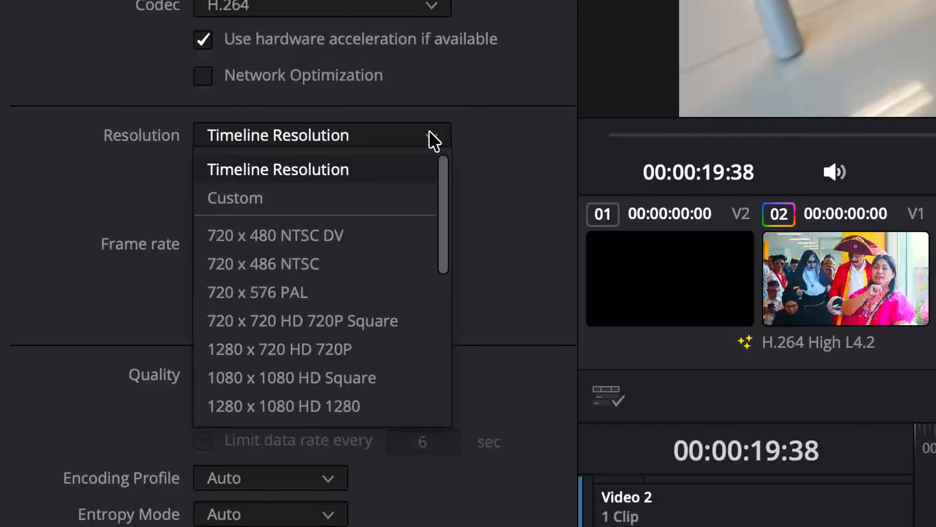
{"action": "left_click", "coordinate": [430, 132]}
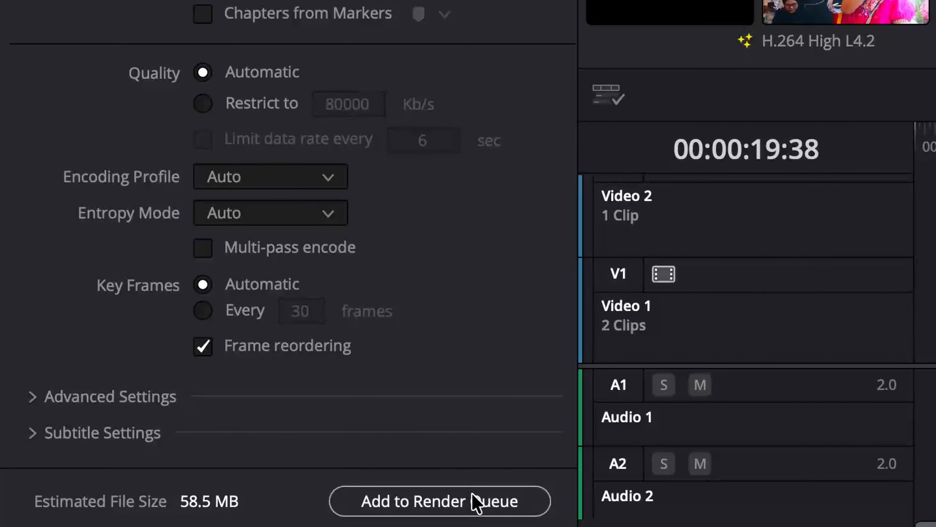
Step: Add Timeline 1 to the render queue and start rendering all queued jobs
{"action": "left_click", "coordinate": [475, 501]}
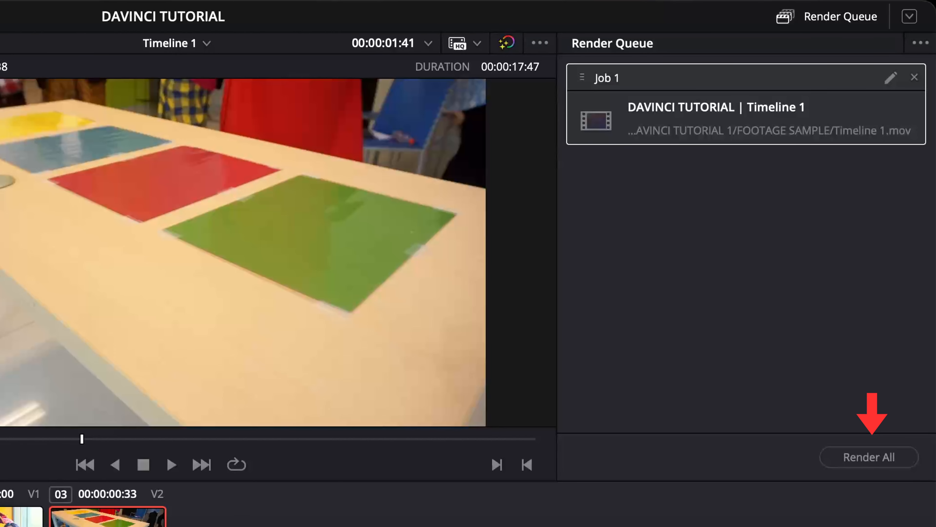
{"action": "left_click", "coordinate": [869, 458]}
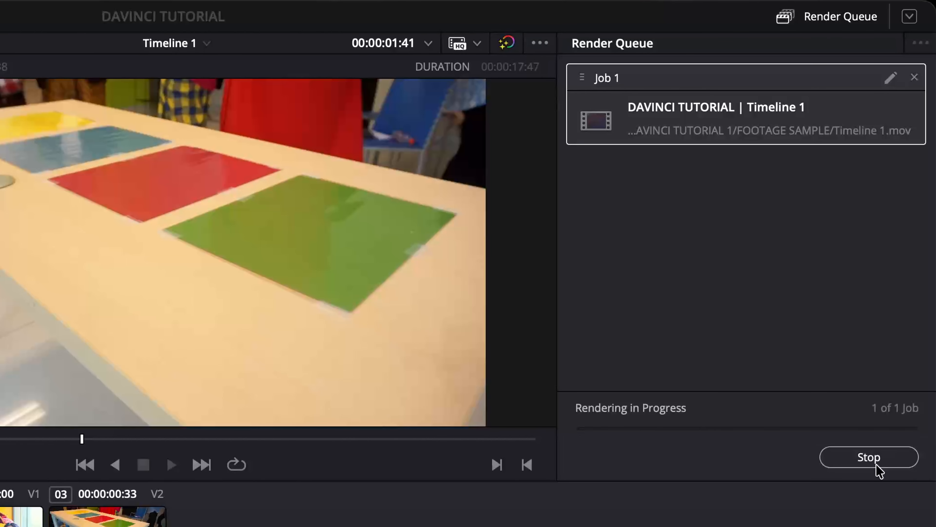